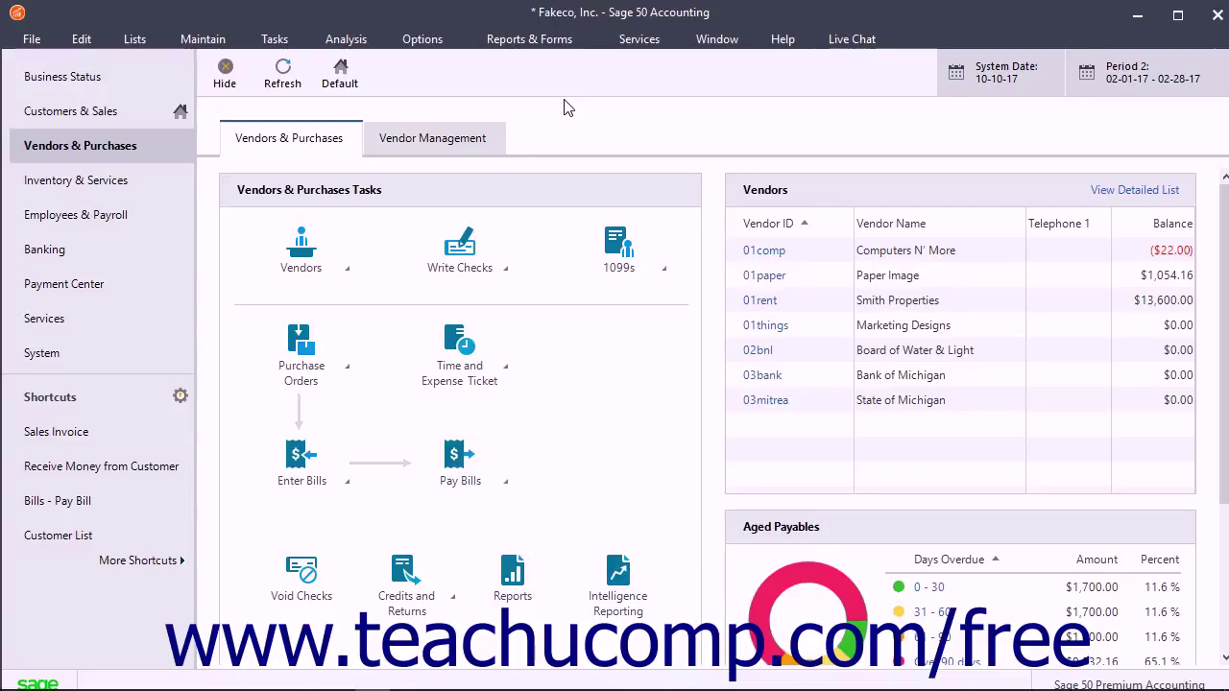
Open the inventory item defaults and review the general settings, default item class choices and ordering options.
left_click(203, 39)
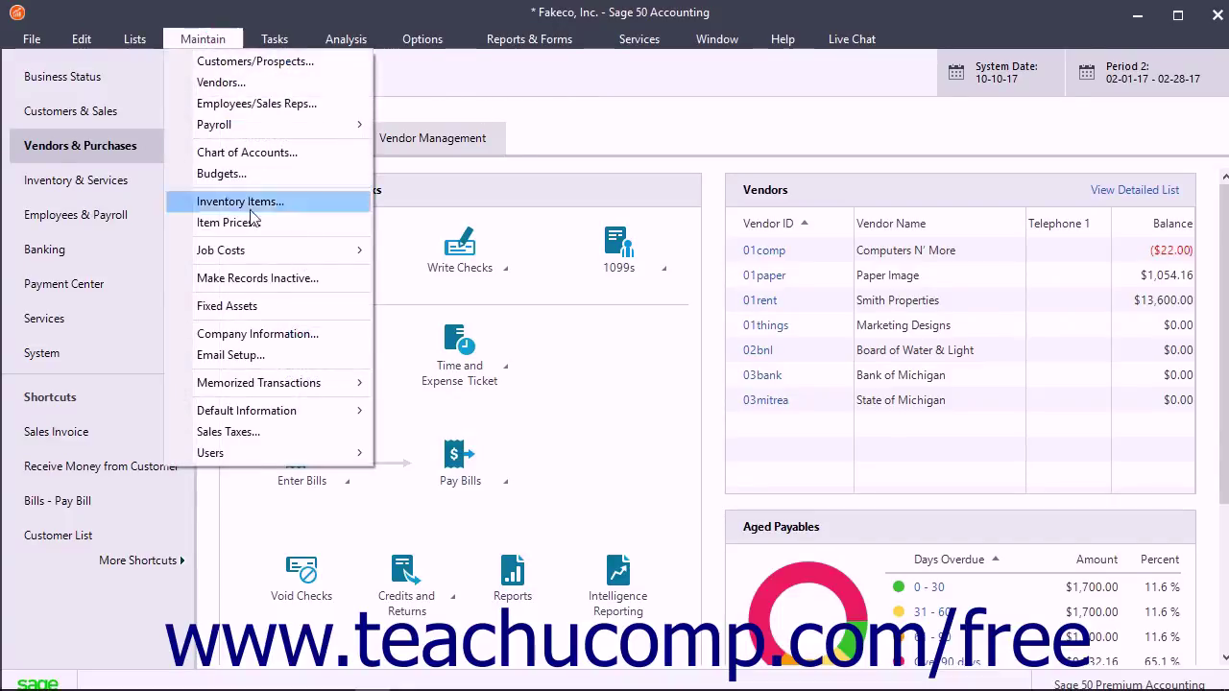
mouse_move(317, 411)
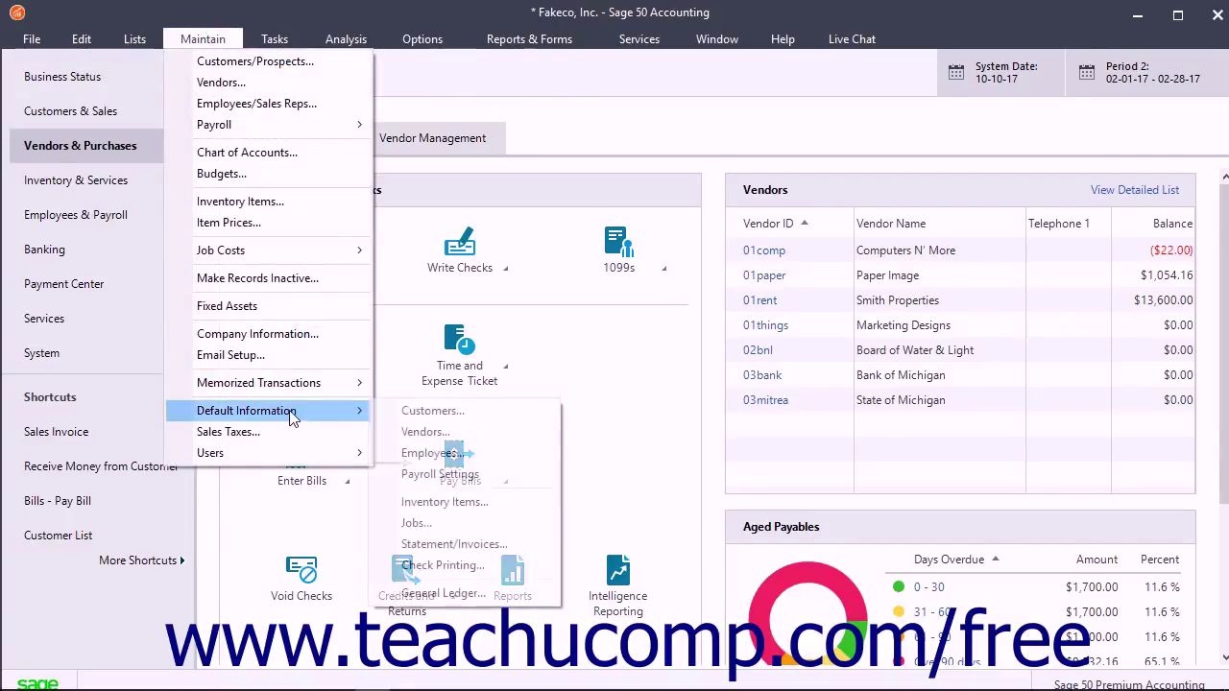
left_click(454, 506)
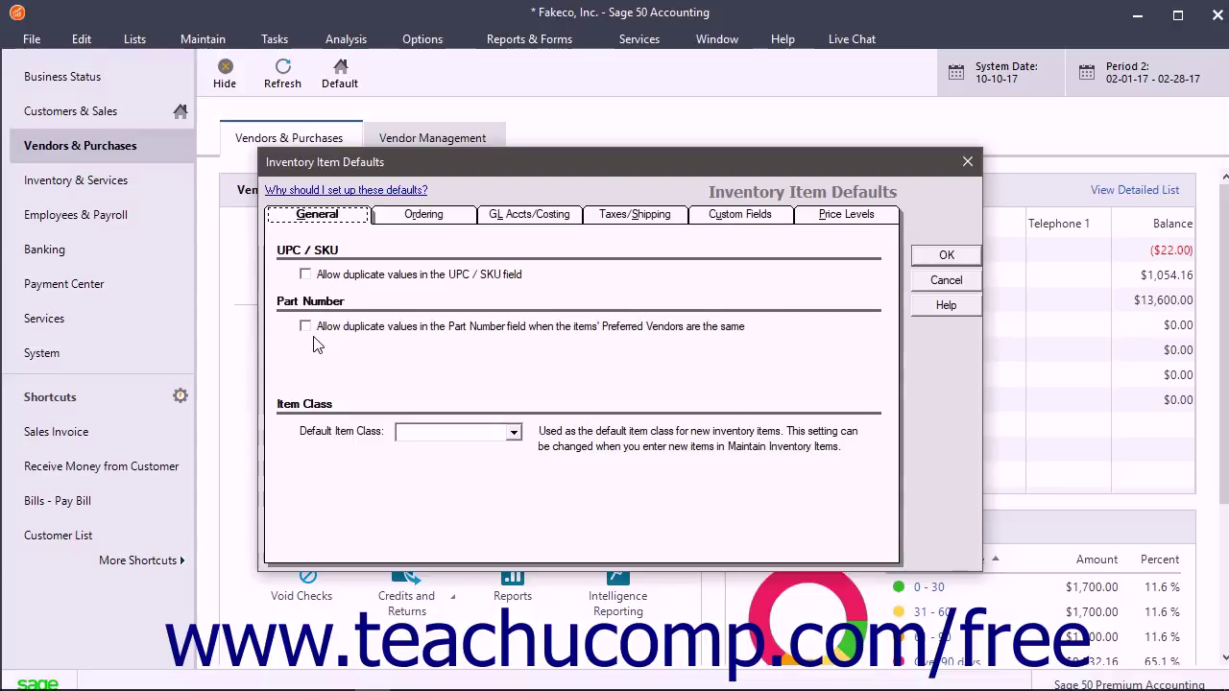
left_click(514, 433)
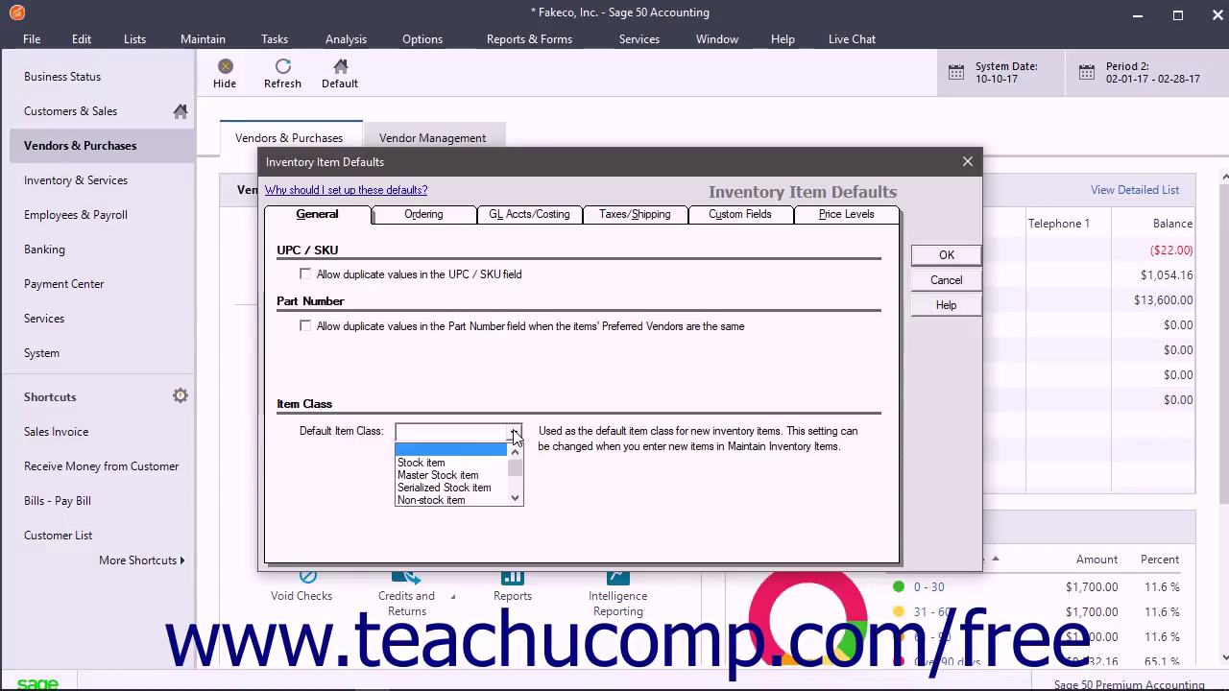
left_click(514, 434)
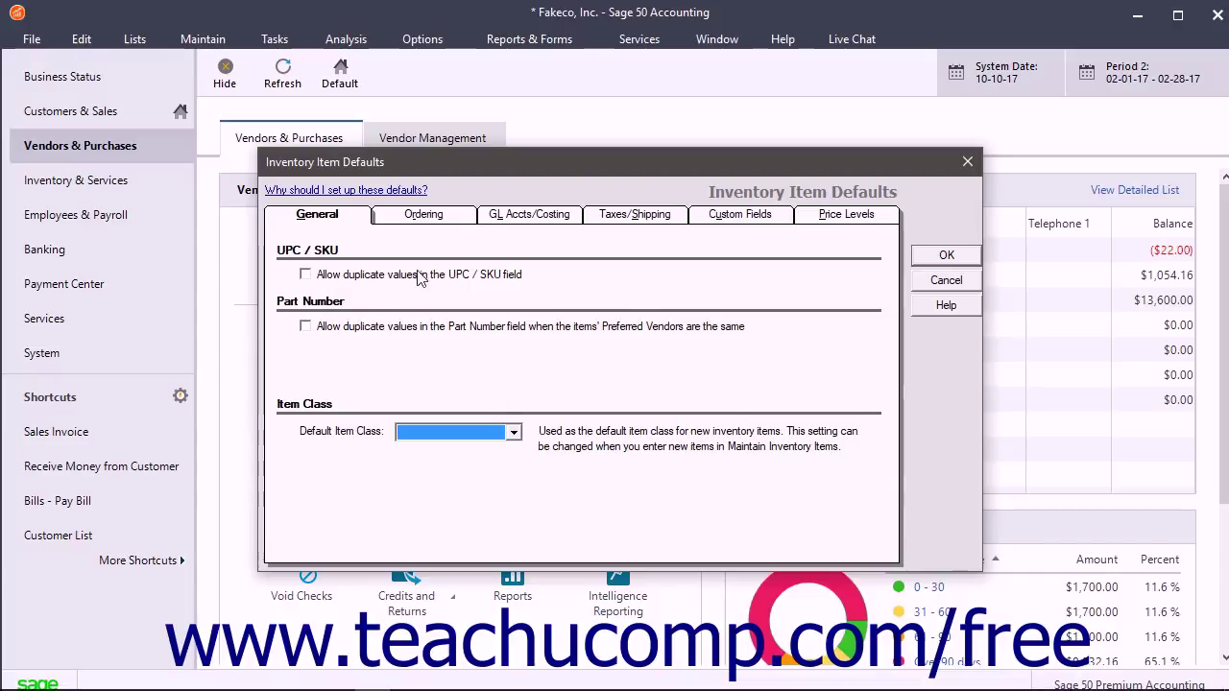
left_click(415, 219)
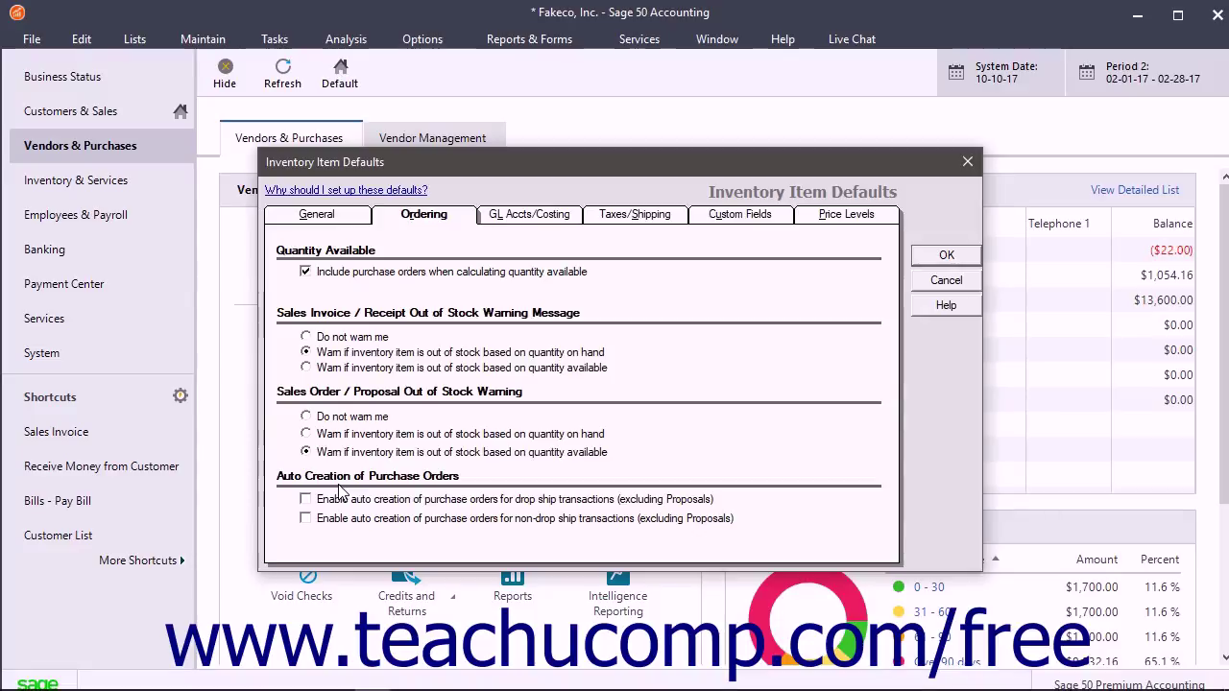
Review the default GL accounts and costing methods for the item classes, especially Stock item, and the GL freight account.
left_click(550, 217)
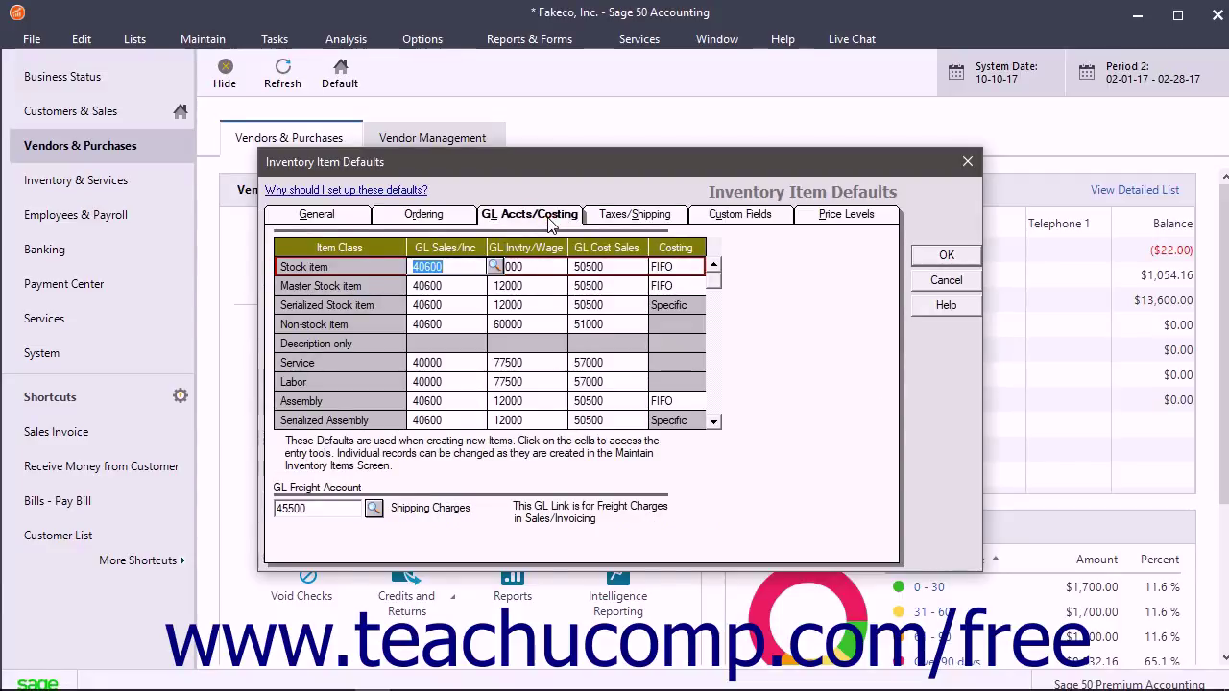
left_click(343, 267)
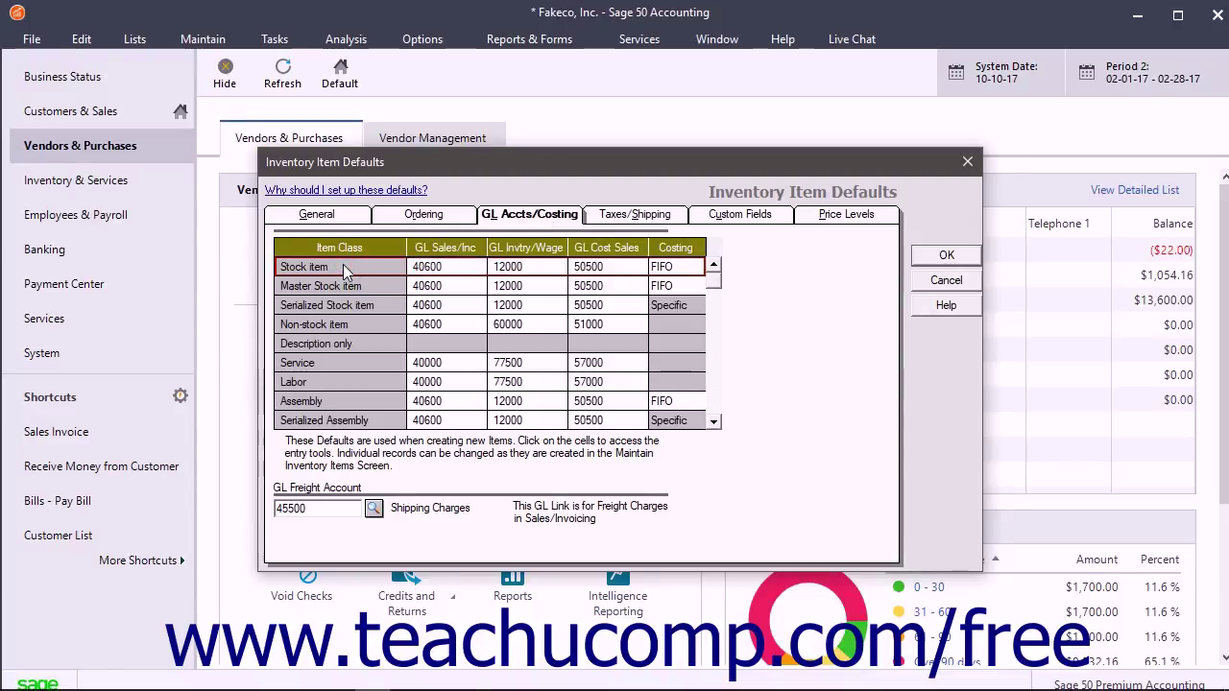
left_click(670, 307)
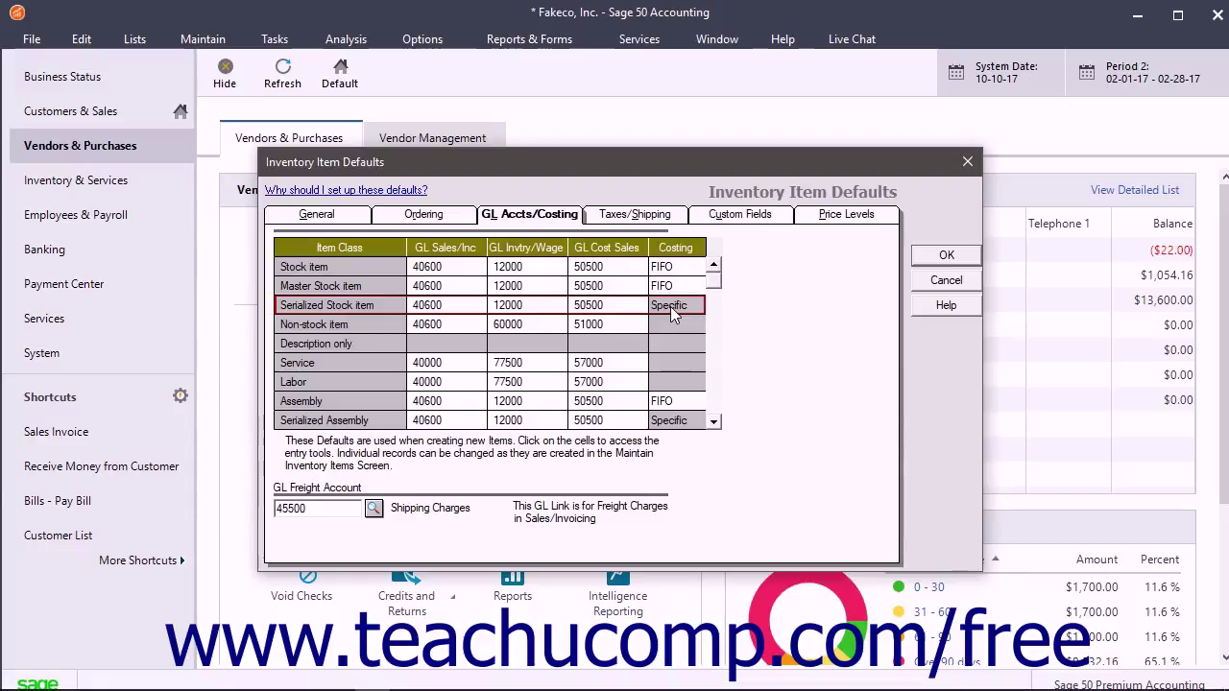
left_click(468, 266)
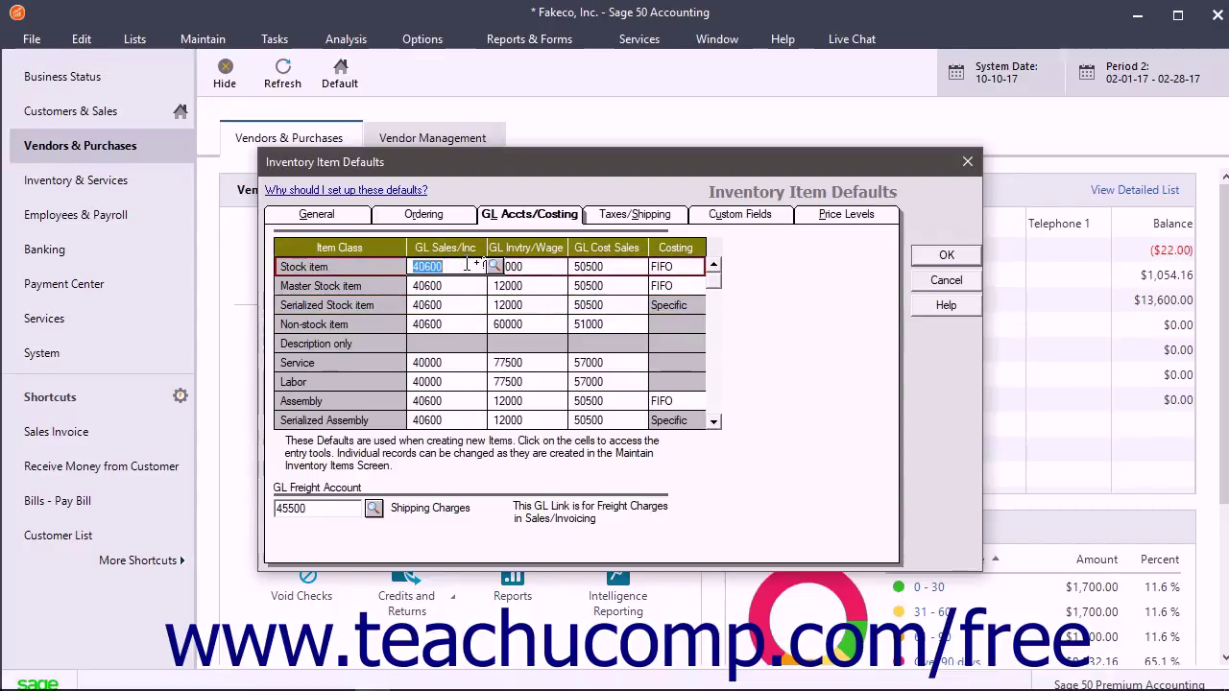
left_click(540, 266)
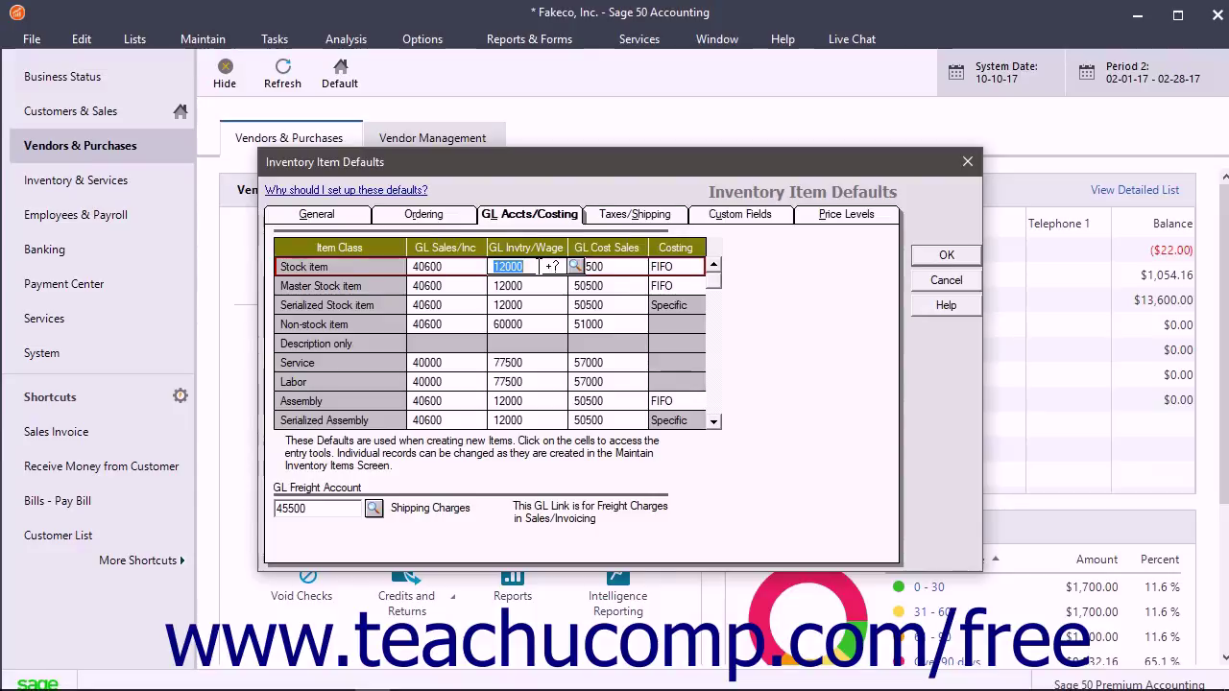
left_click(617, 268)
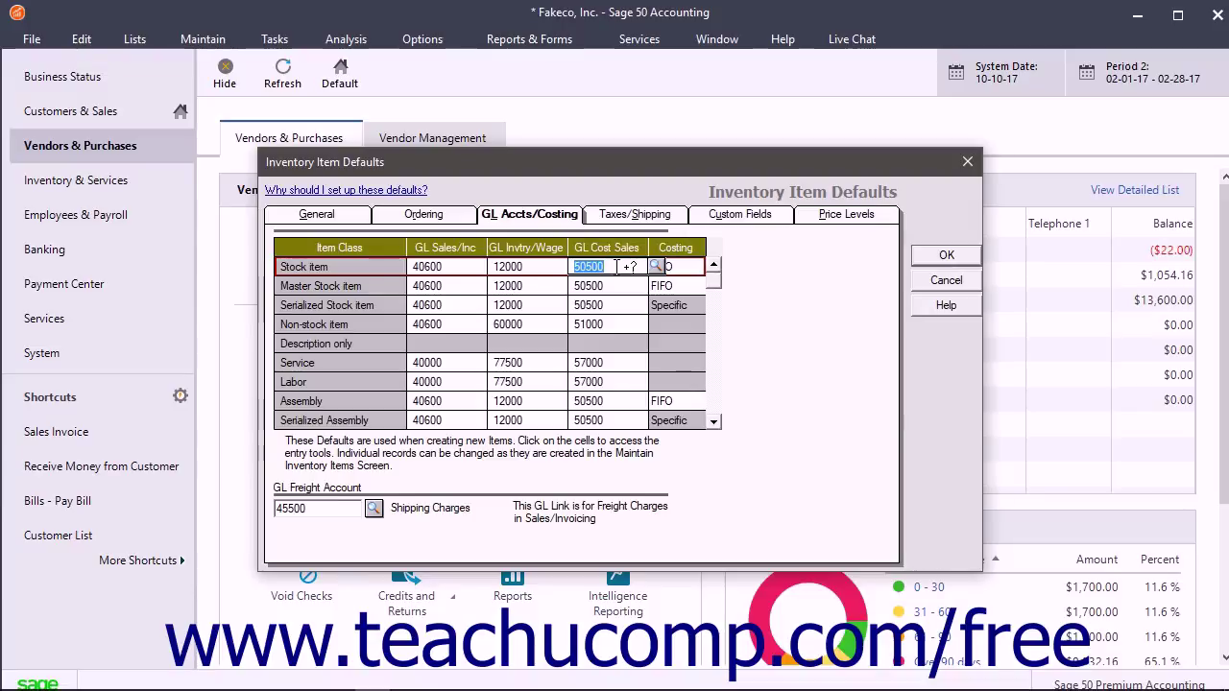
left_click(672, 269)
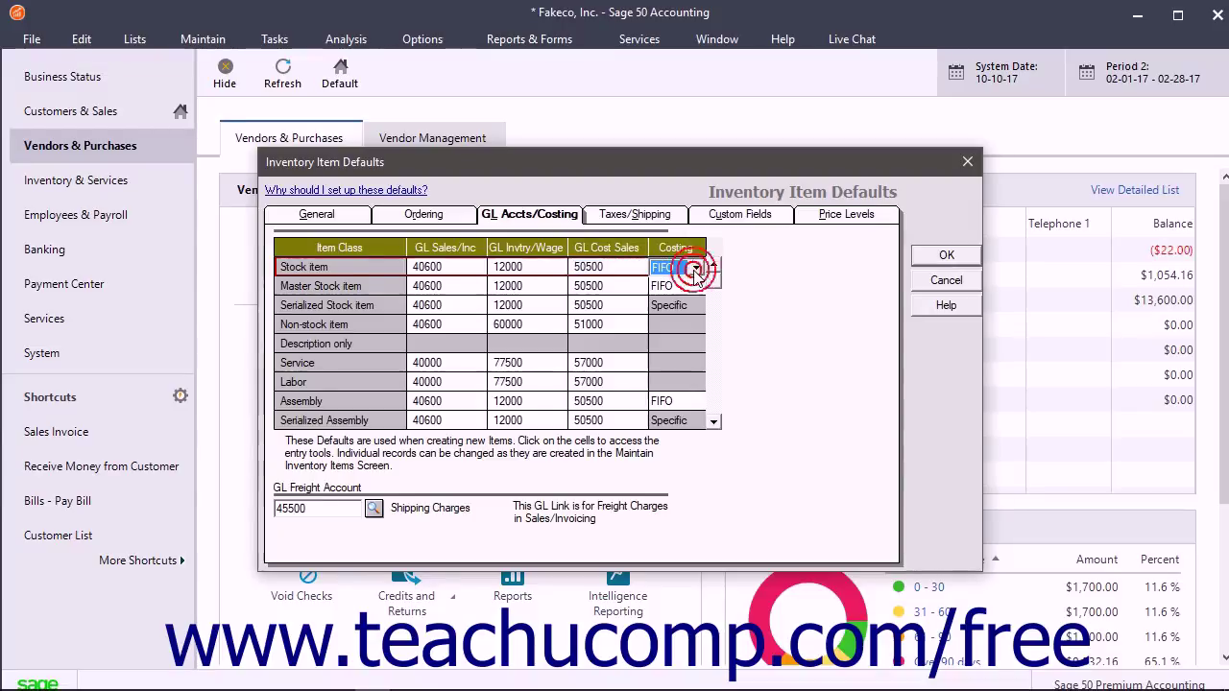
left_click(697, 269)
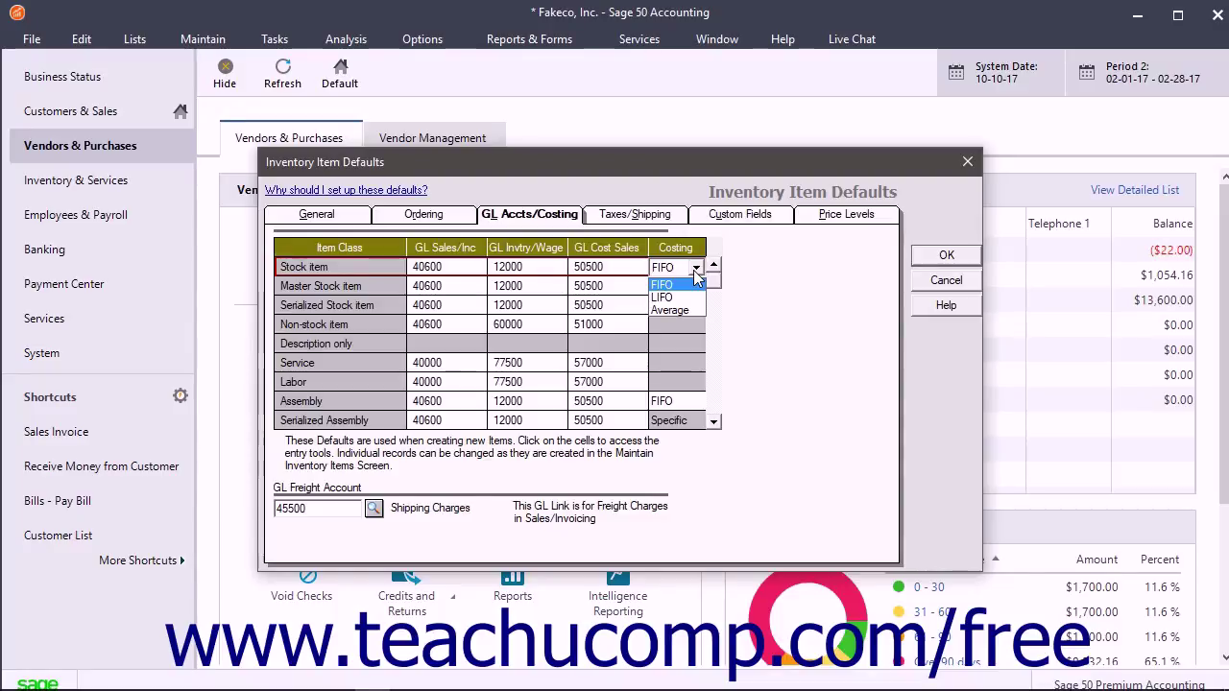
left_click(695, 270)
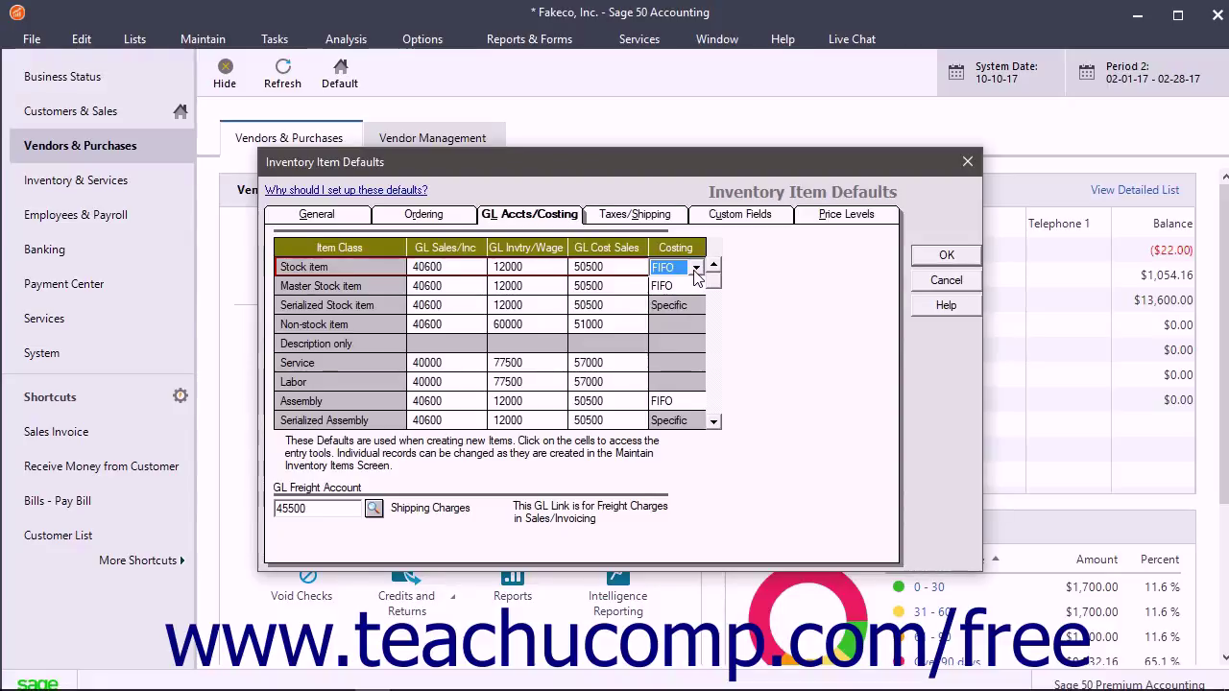
left_click(374, 510)
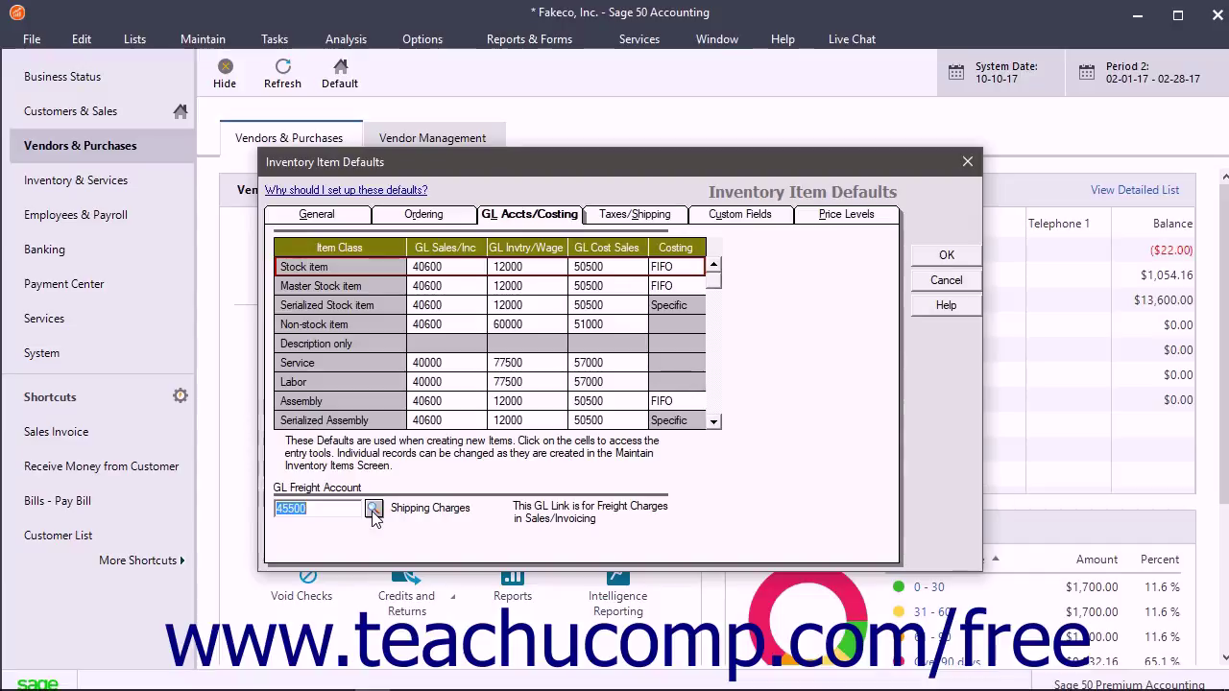
Review the item tax types and ship methods, and the custom field labels for inventory items.
left_click(637, 217)
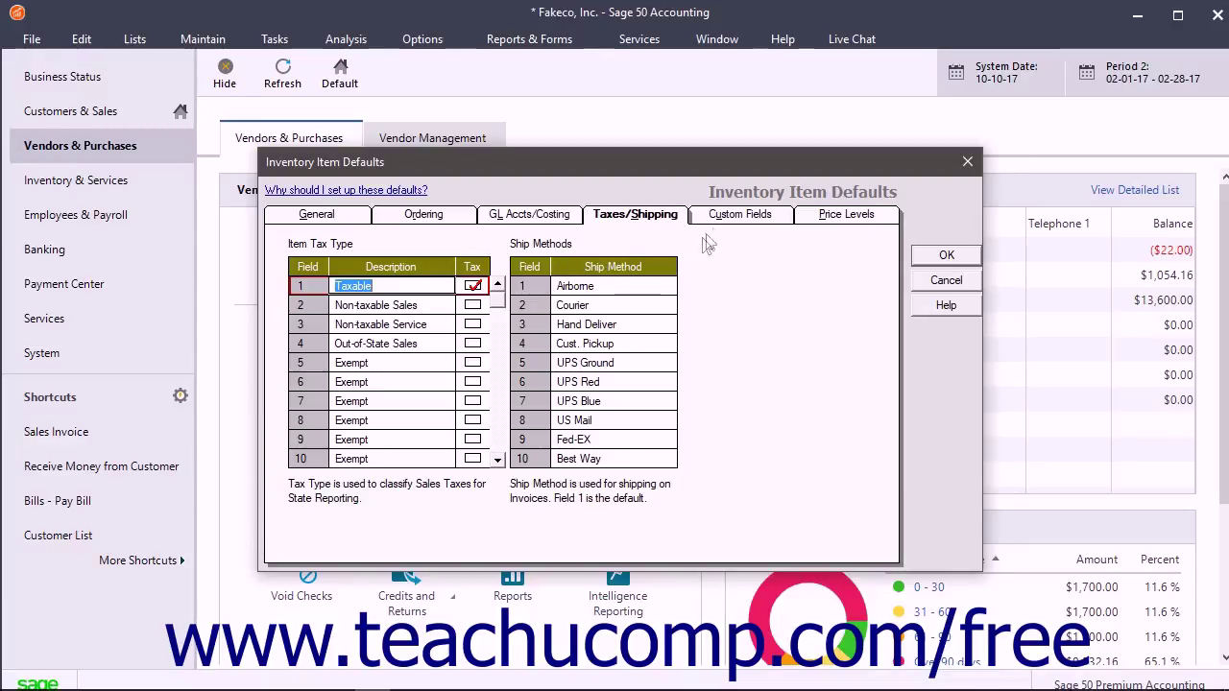
left_click(735, 217)
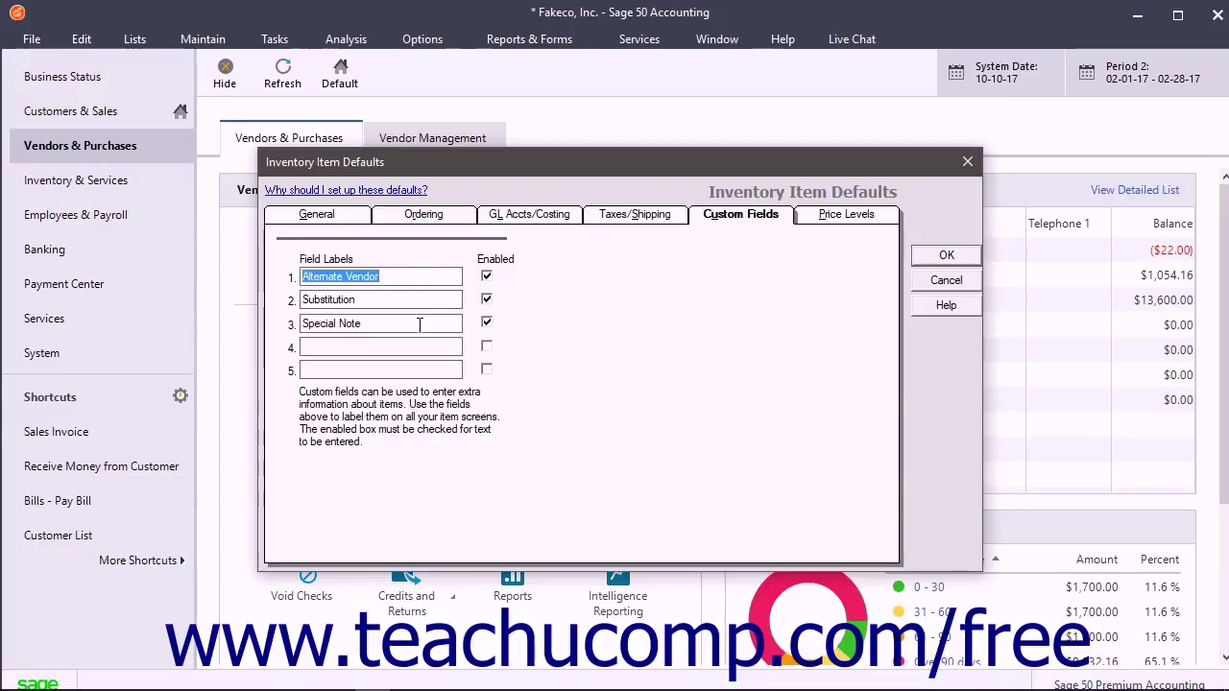
left_click(361, 348)
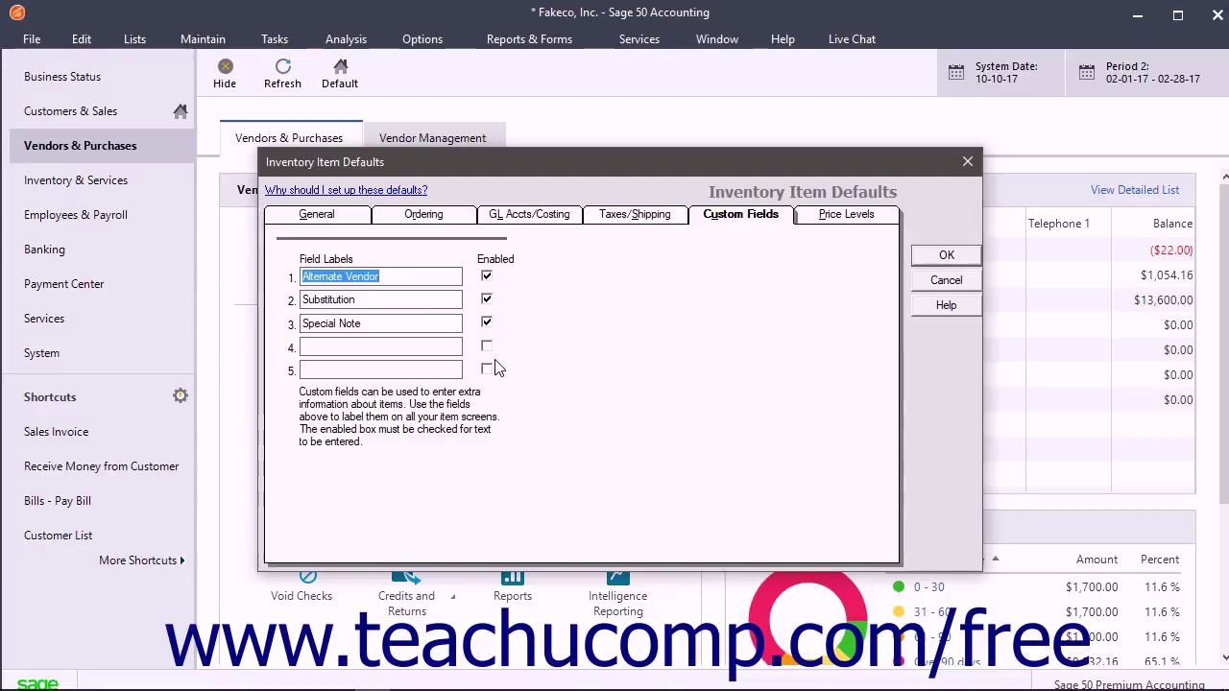
Examine the price levels' names and enabled settings, focusing on List Price and Residential.
left_click(870, 216)
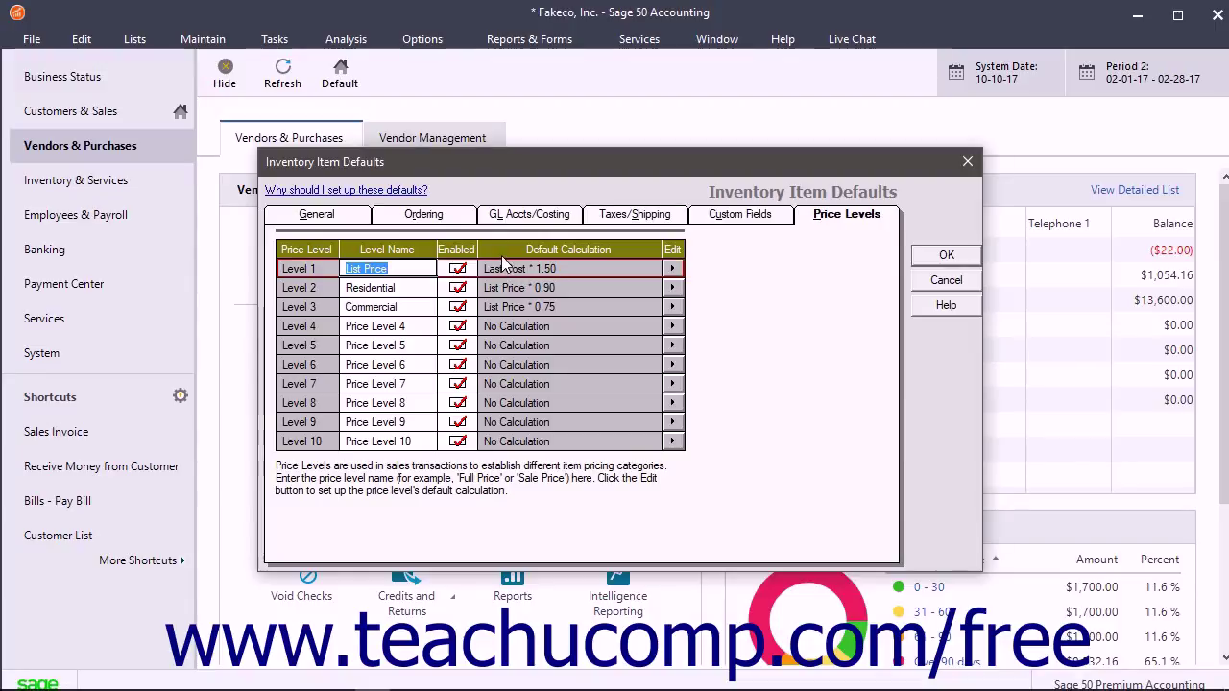
left_click(391, 286)
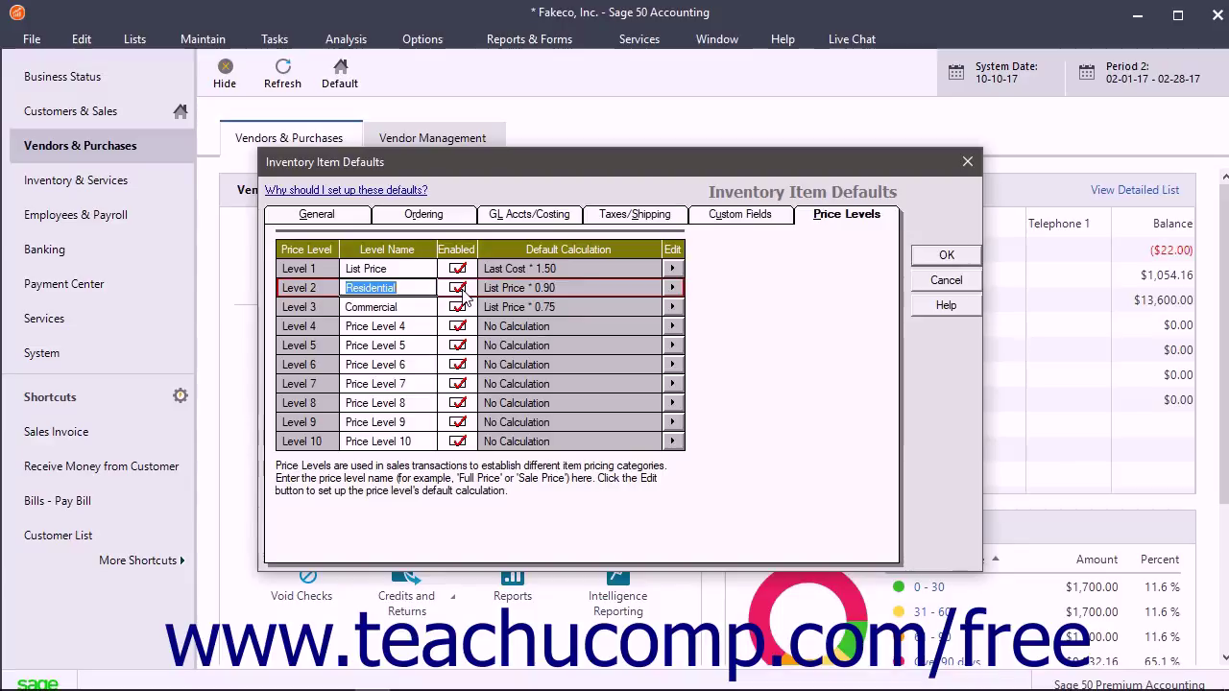
left_click(413, 271)
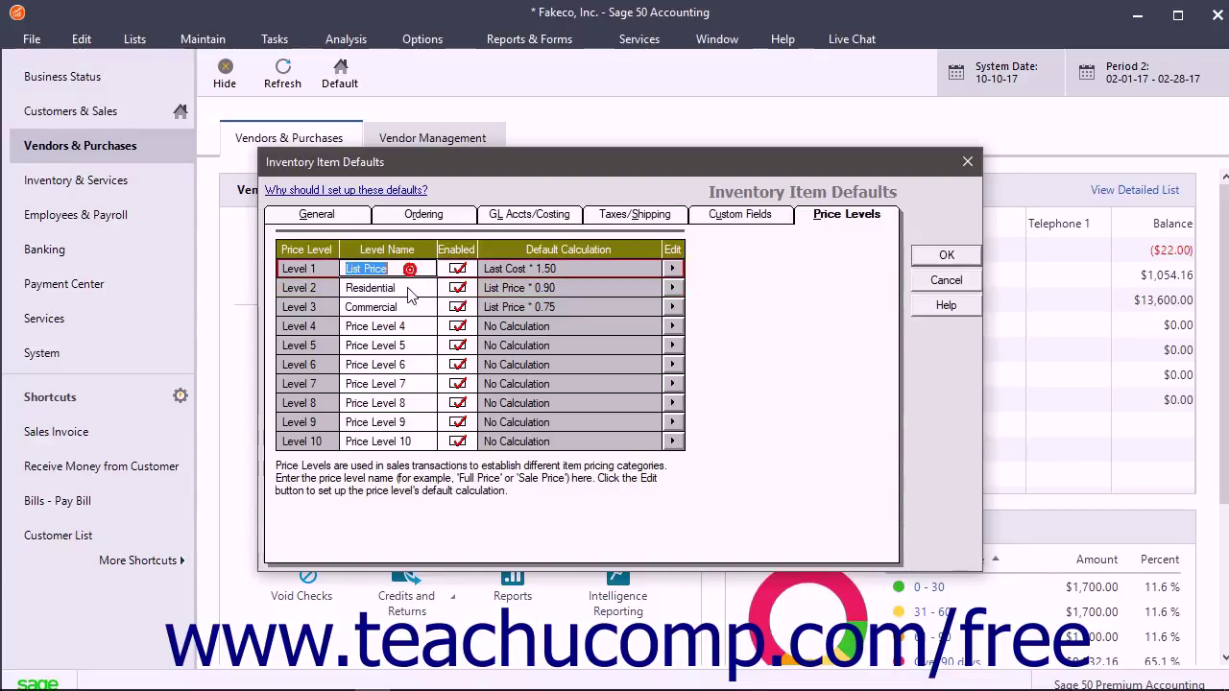
left_click(459, 286)
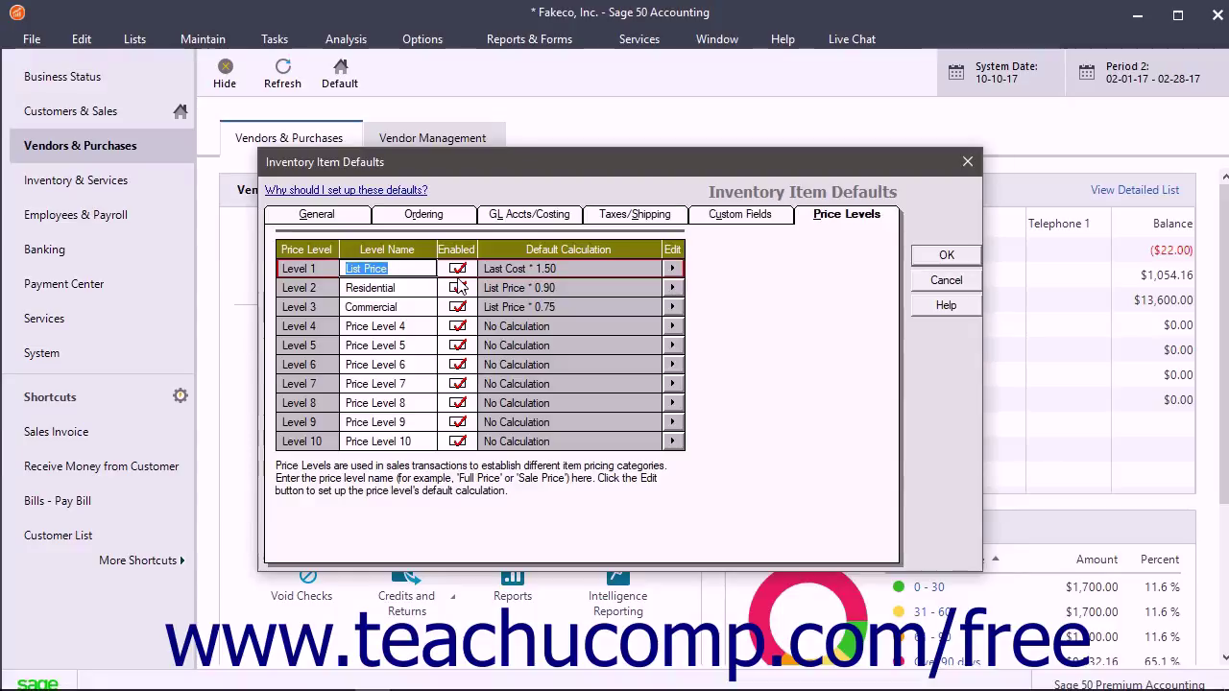
left_click(458, 287)
Review the List Price calculation's base cost, adjustment and rounding options, keeping Last Cost, and save the inventory item defaults.
left_click(673, 270)
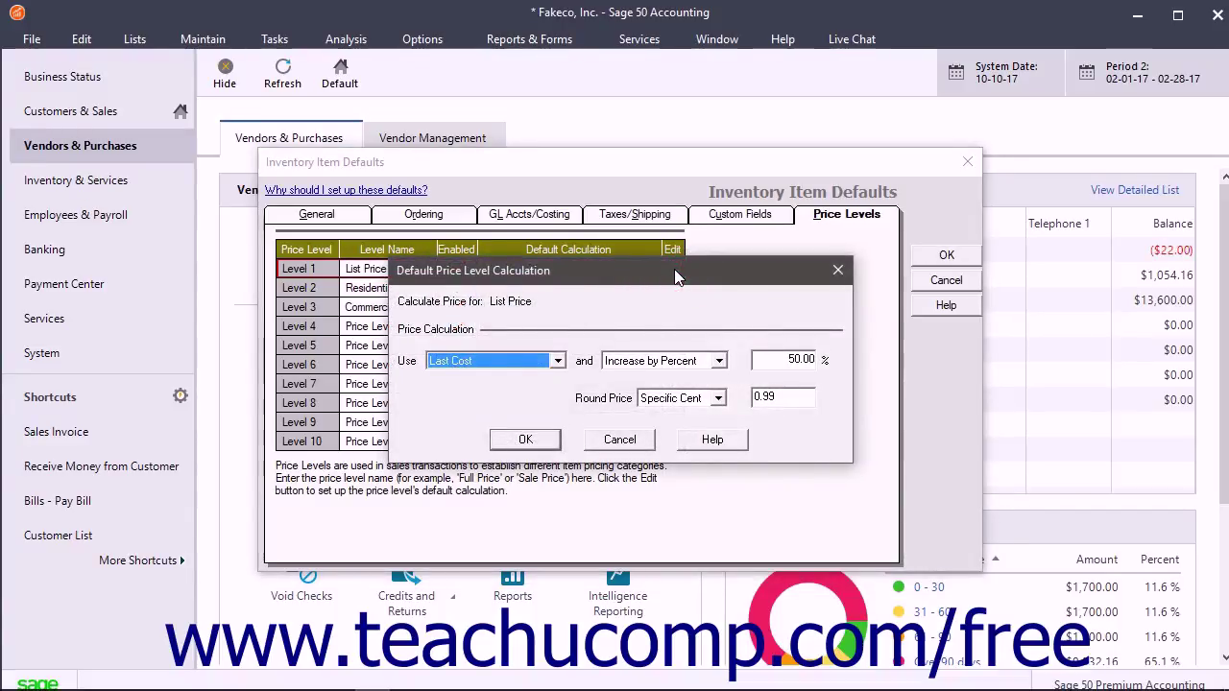
left_click(556, 362)
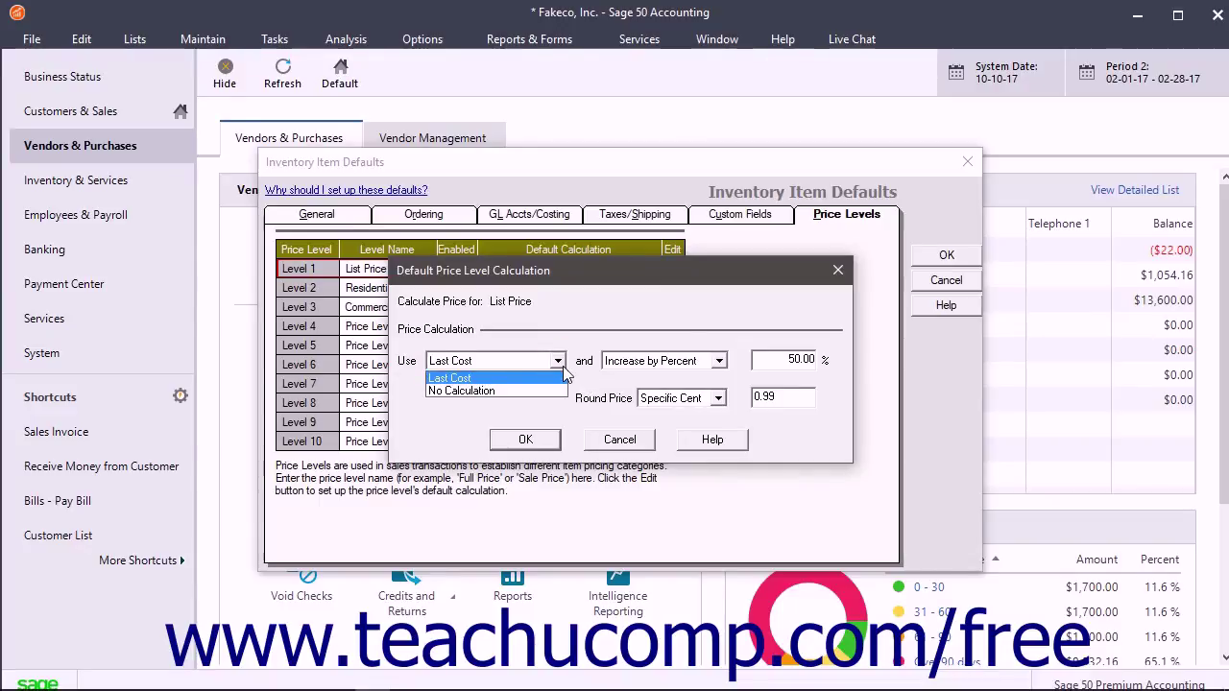
left_click(565, 378)
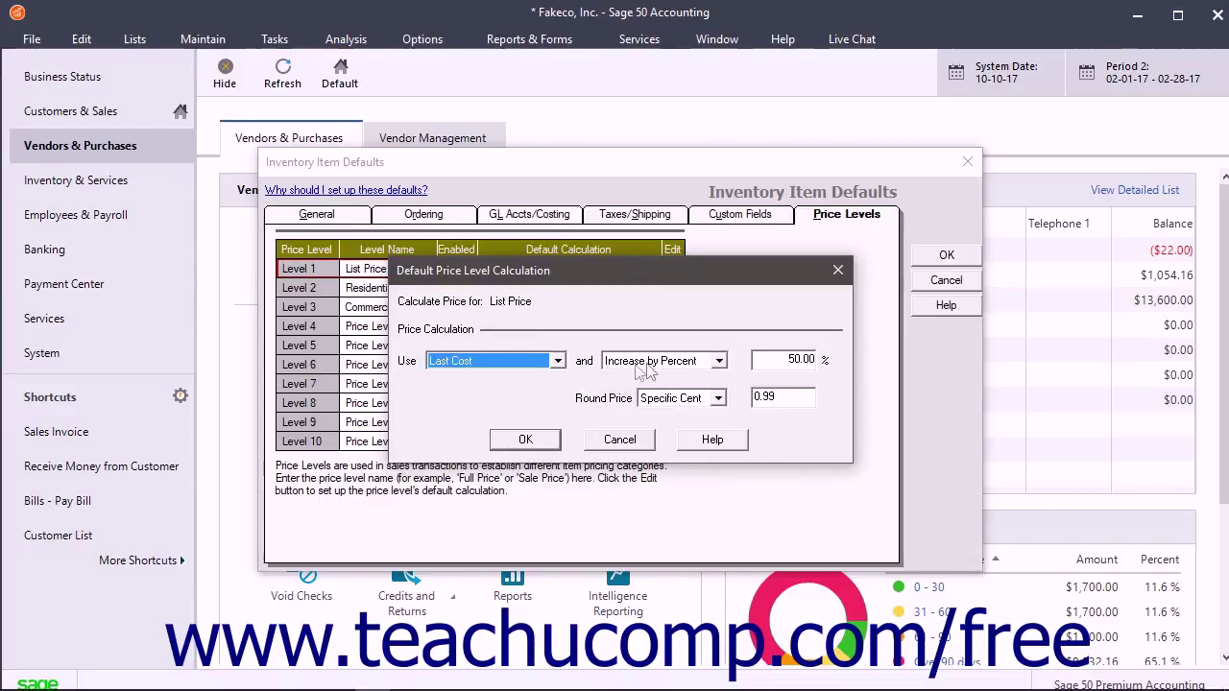
left_click(720, 365)
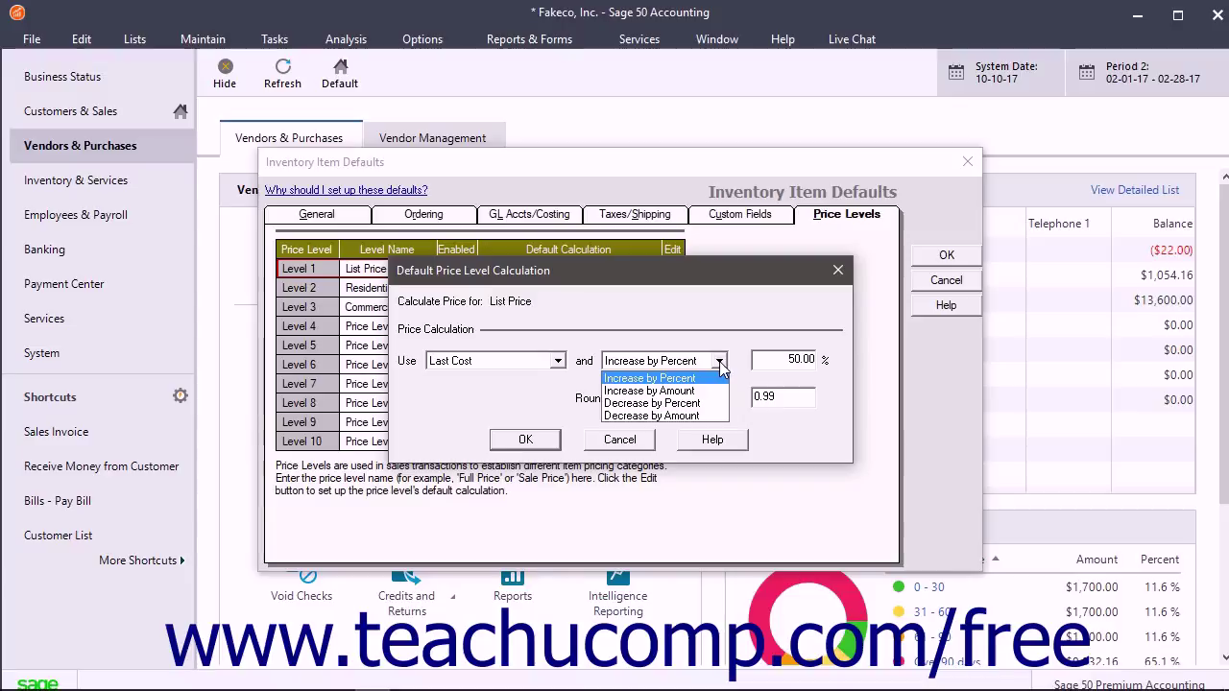
left_click(720, 368)
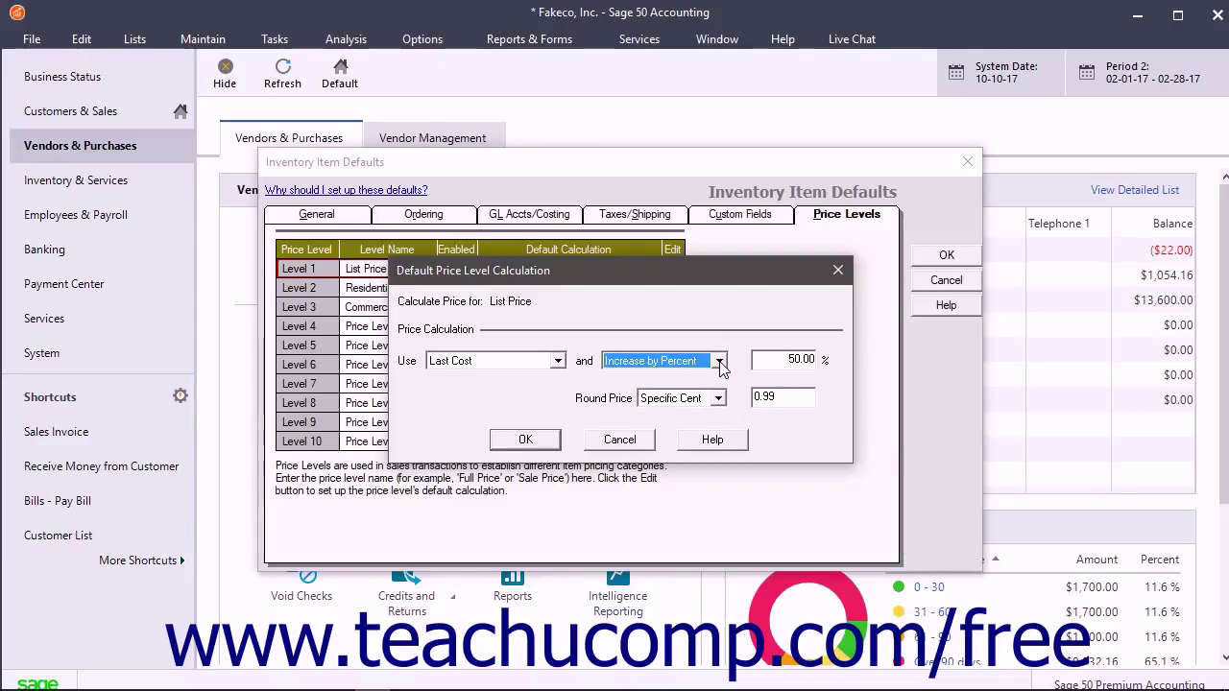
left_click(785, 360)
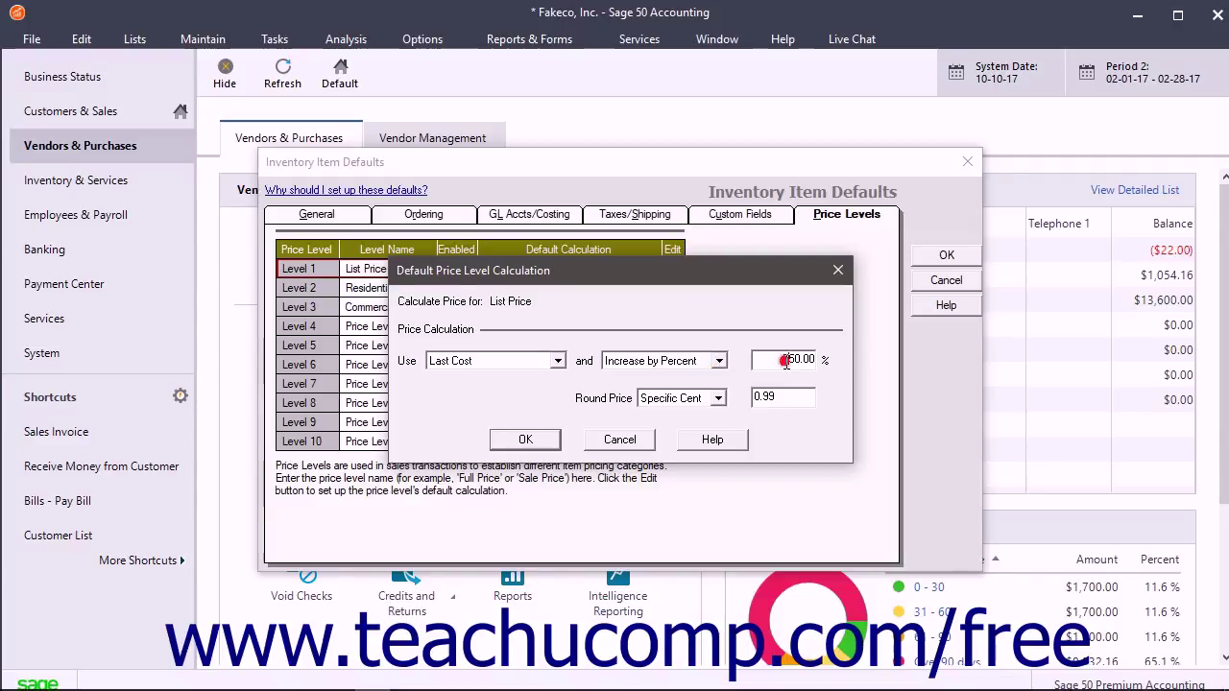
left_click(718, 399)
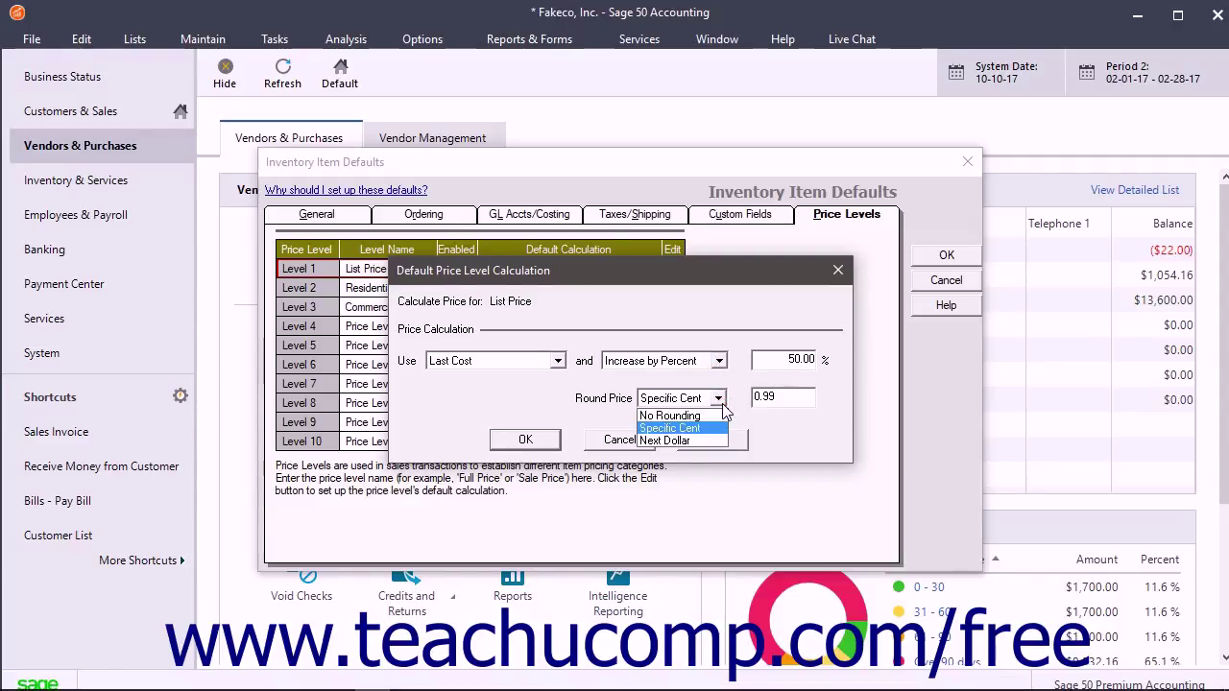
left_click(722, 403)
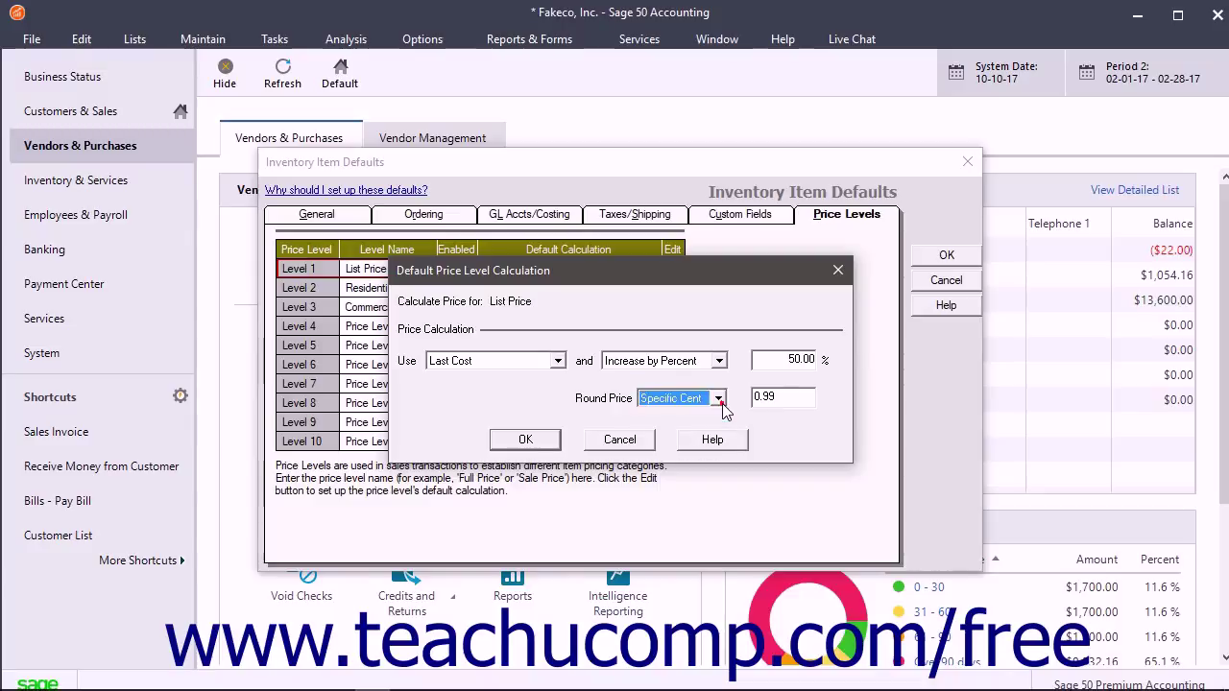
left_click(788, 398)
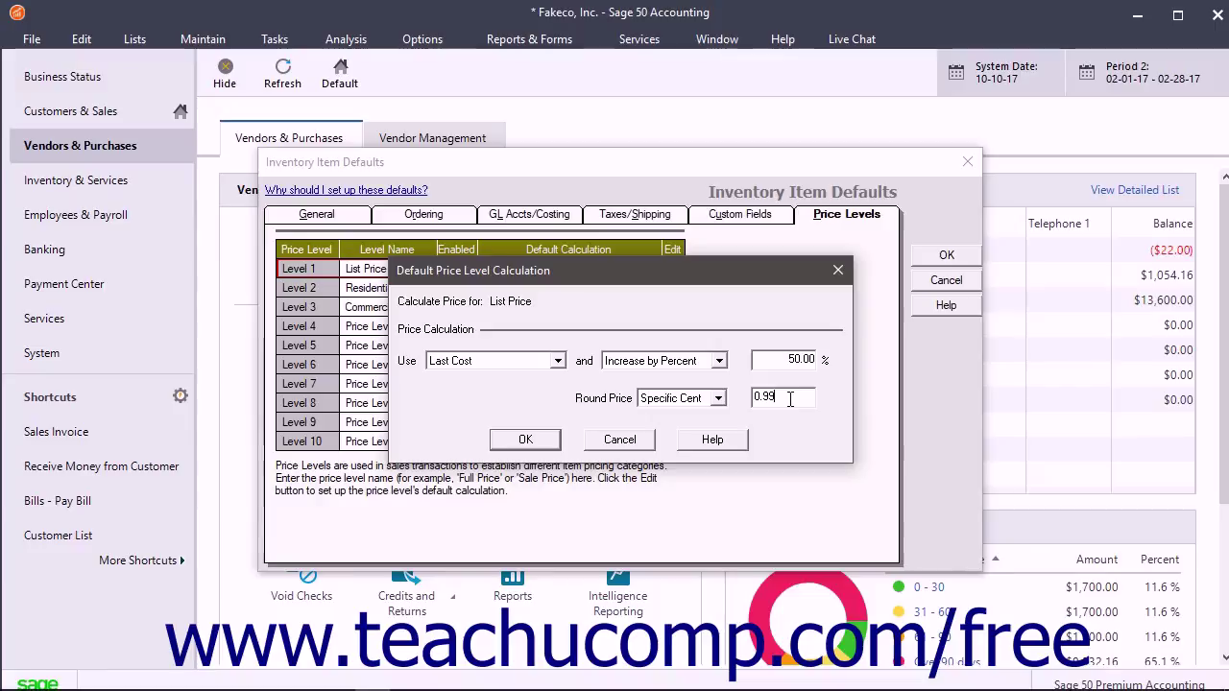
left_click(525, 439)
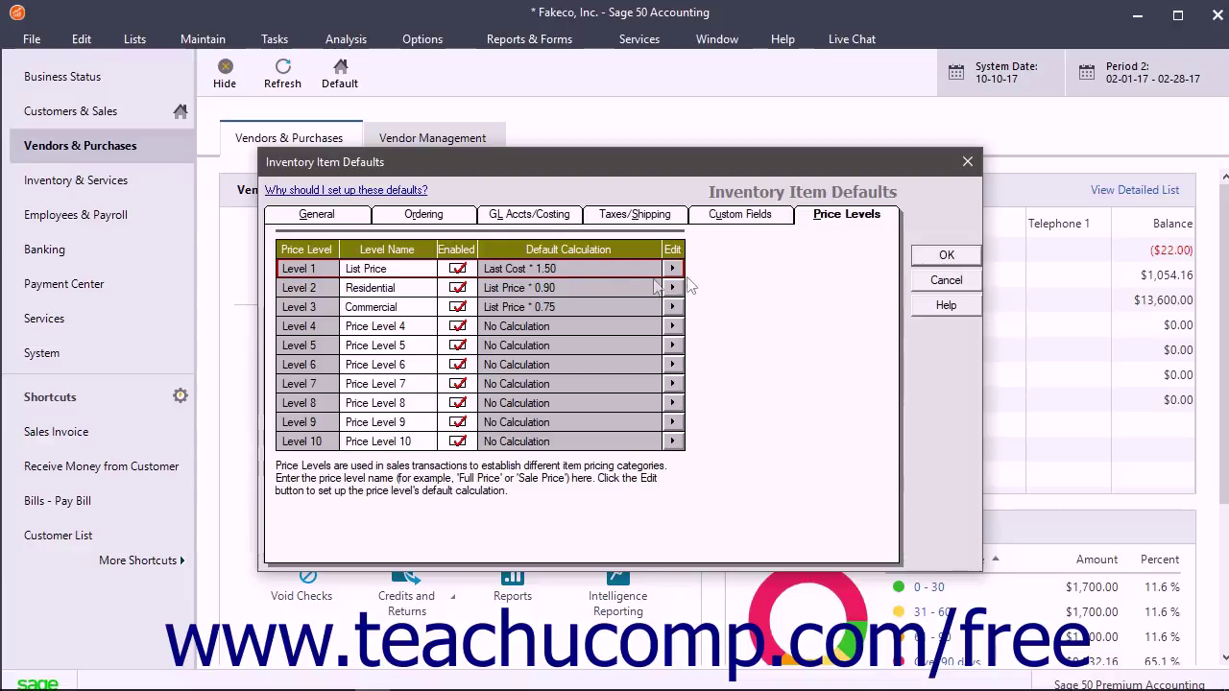
left_click(941, 257)
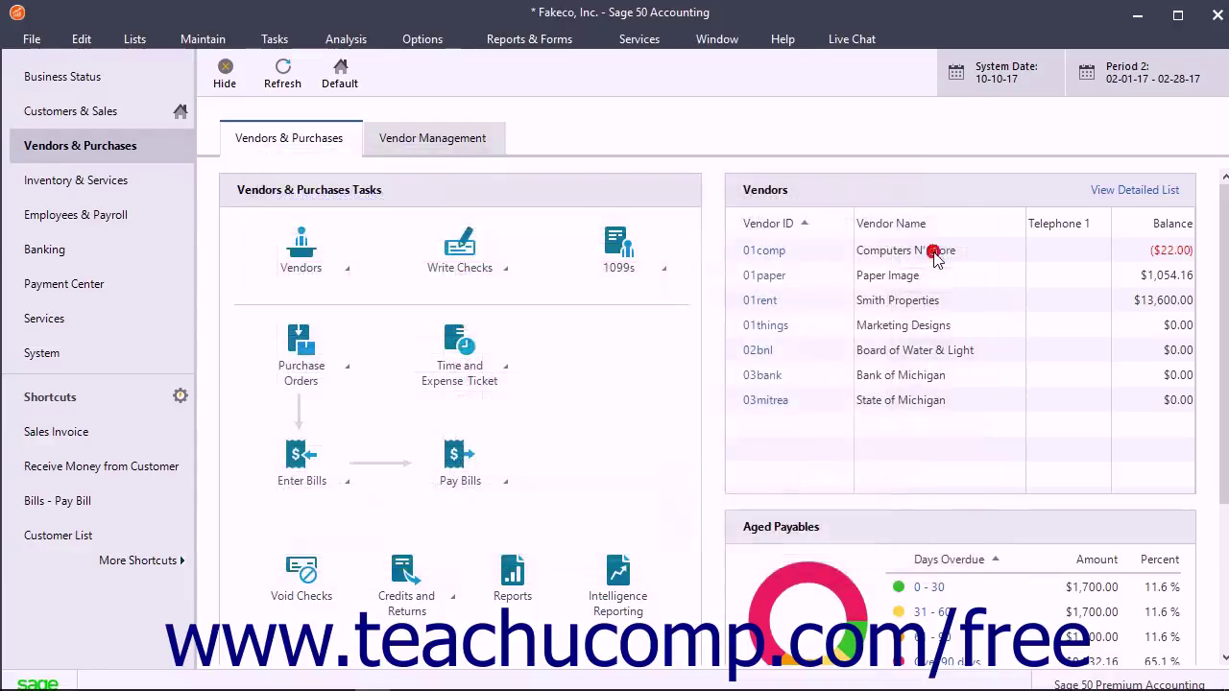